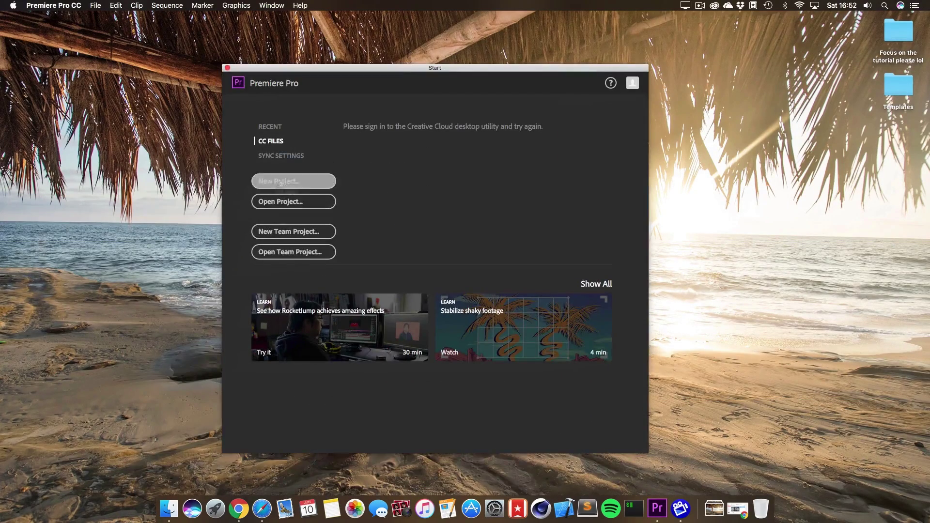
- Create a project with an AVCHD 1080p30 sequence 'Endcard Templates by ArmaganVideos' and import Dark Typing.mov and Palm Trees.mov
{"action": "left_click", "coordinate": [294, 181]}
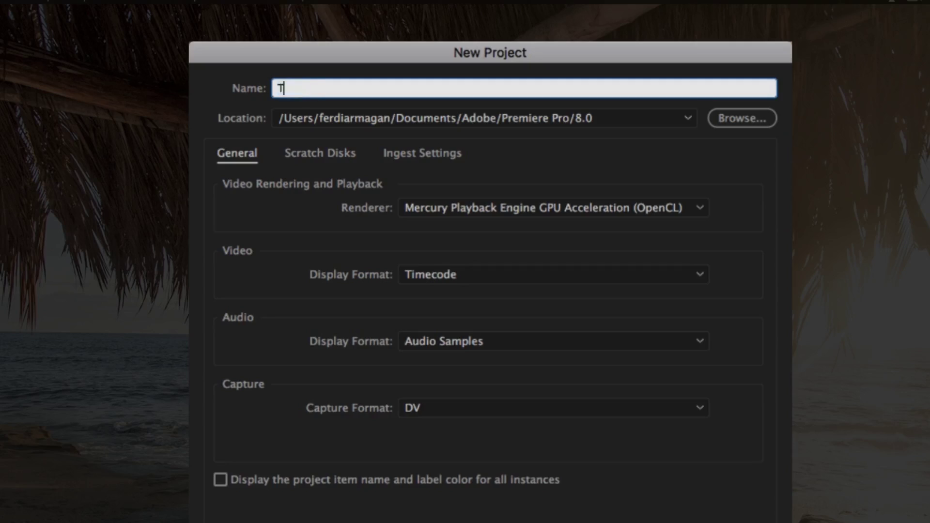
{"action": "key", "text": "Return"}
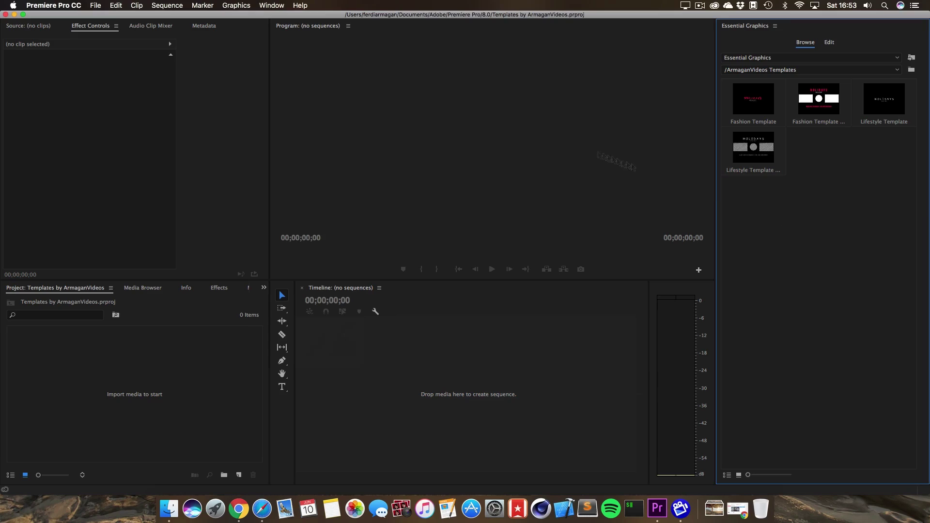
{"action": "left_click", "coordinate": [271, 6]}
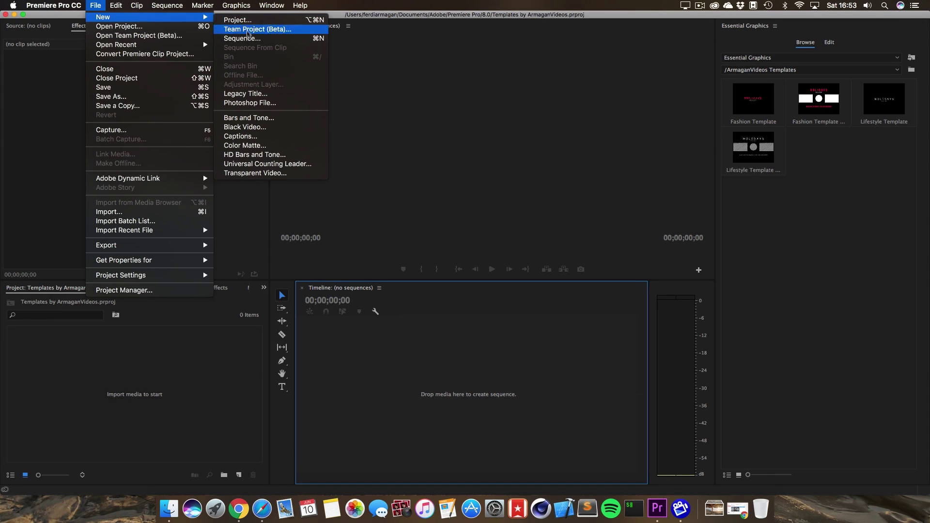
{"action": "left_click", "coordinate": [238, 35]}
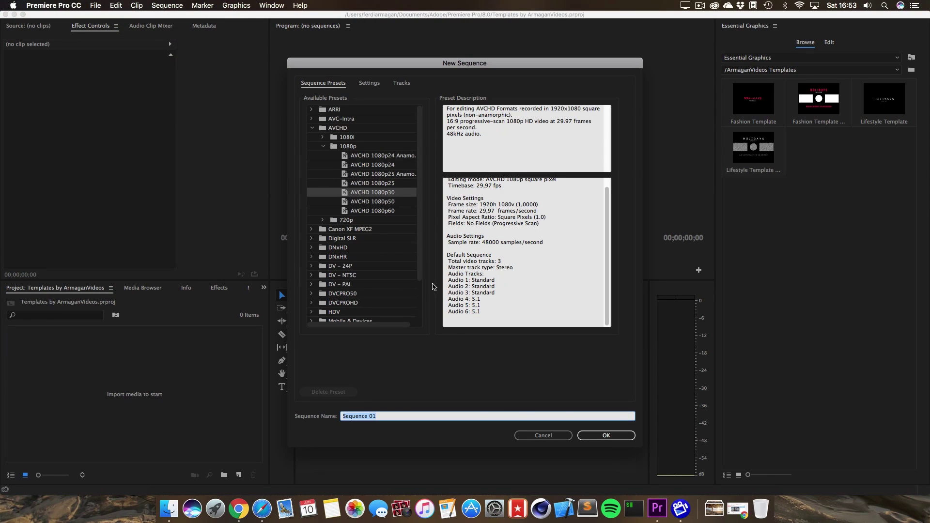
{"action": "type", "text": "Endcard"}
{"action": "type", "text": " Templates by ArmaganVideos"}
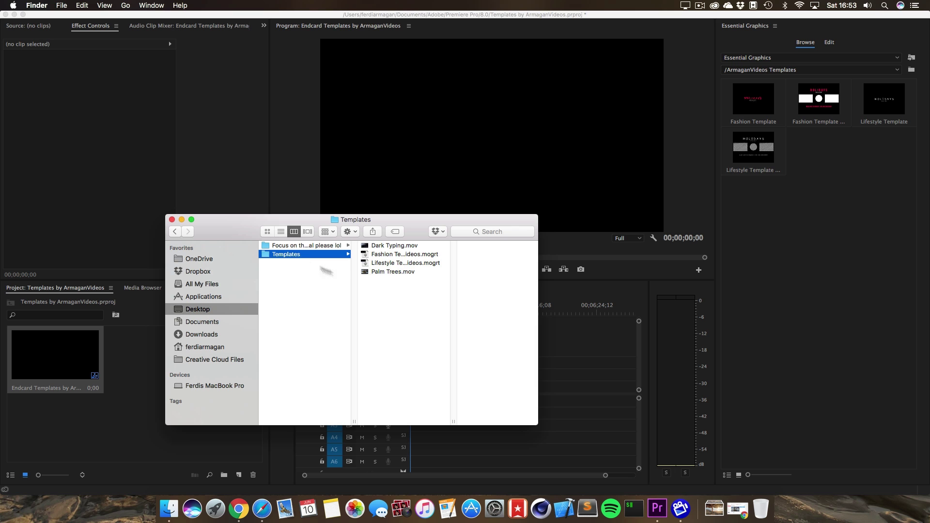
{"action": "left_click", "coordinate": [397, 272]}
{"action": "left_click", "coordinate": [387, 246], "text": "super"}
{"action": "left_click_drag", "start_coordinate": [383, 247], "coordinate": [139, 363]}
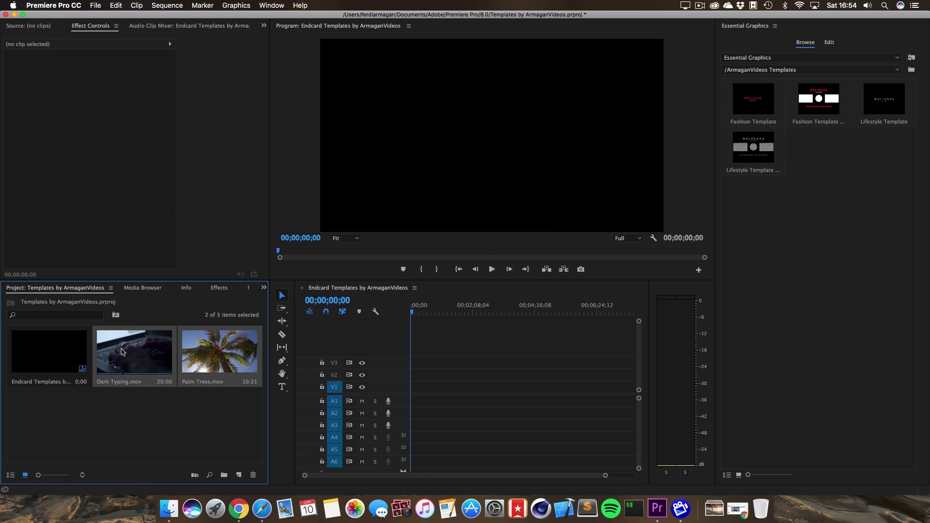
- Place Dark Typing.mov and Palm Trees.mov back to back on V1, keeping existing sequence settings
{"action": "left_click_drag", "start_coordinate": [285, 358], "coordinate": [420, 391]}
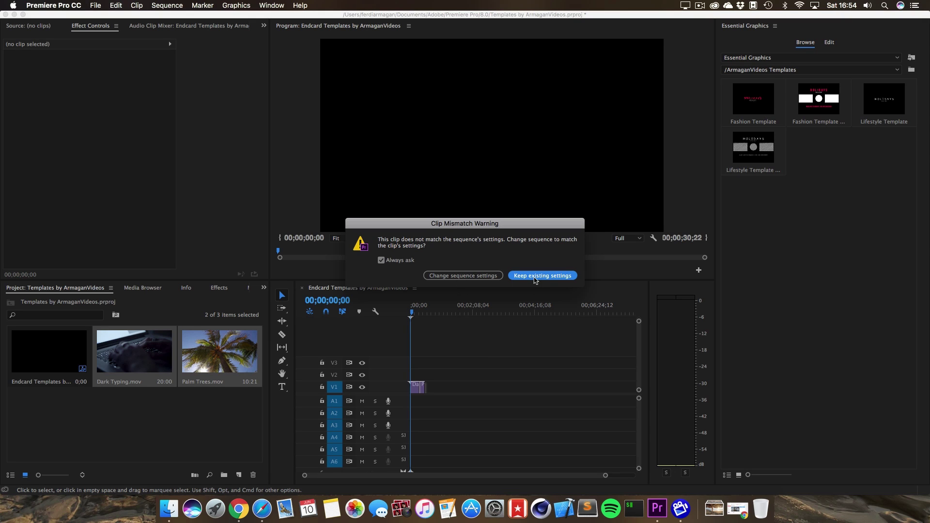
{"action": "left_click", "coordinate": [535, 277]}
{"action": "left_click_drag", "start_coordinate": [588, 480], "coordinate": [498, 477]}
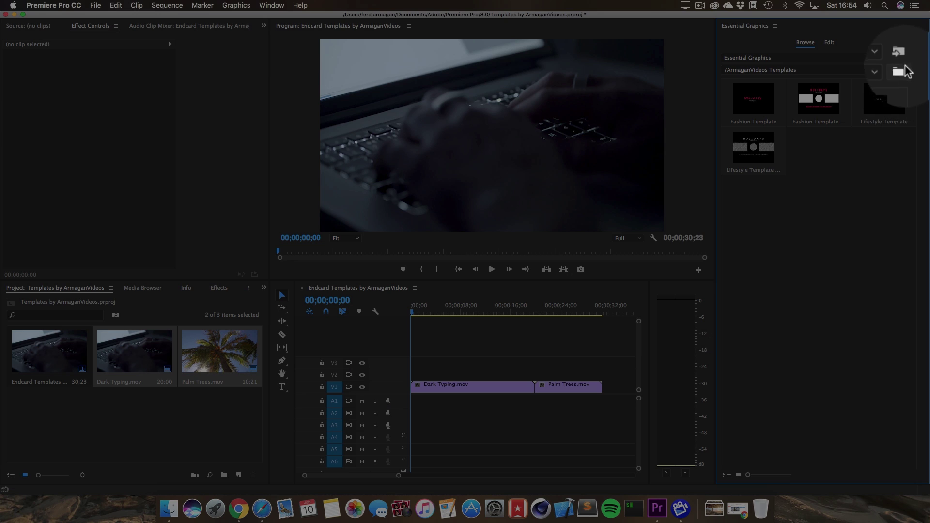
- Install the Lifestyle .mogrt and place the Fashion and Lifestyle templates on V2 above the clips
{"action": "left_click", "coordinate": [906, 61]}
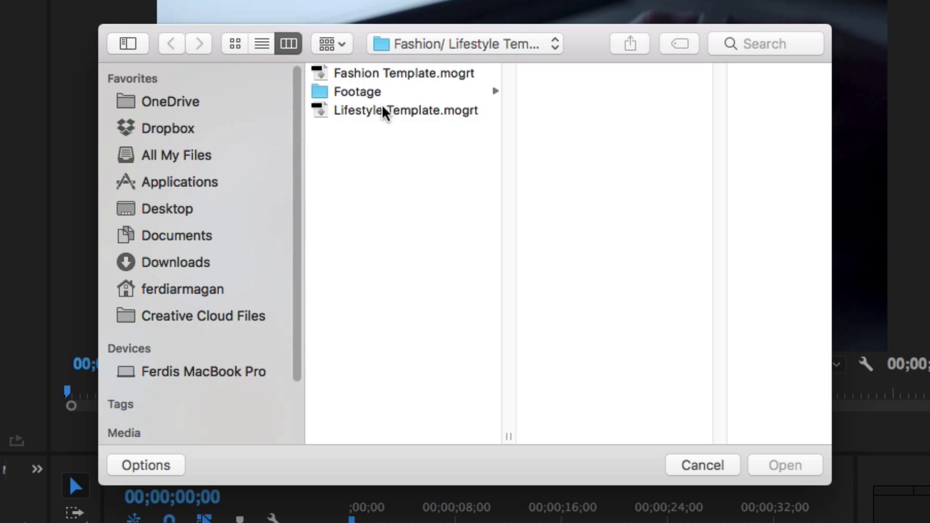
{"action": "left_click", "coordinate": [430, 119]}
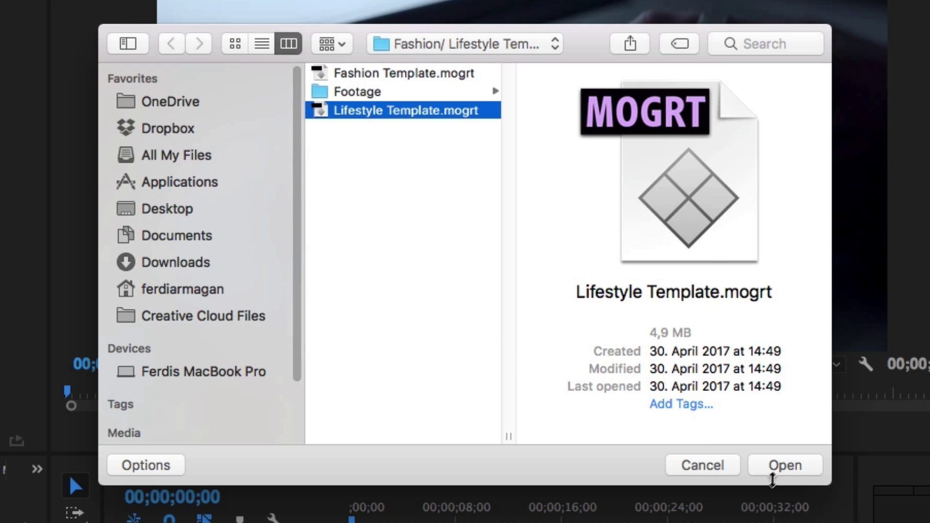
{"action": "left_click", "coordinate": [771, 473]}
{"action": "left_click_drag", "start_coordinate": [819, 100], "coordinate": [418, 379]}
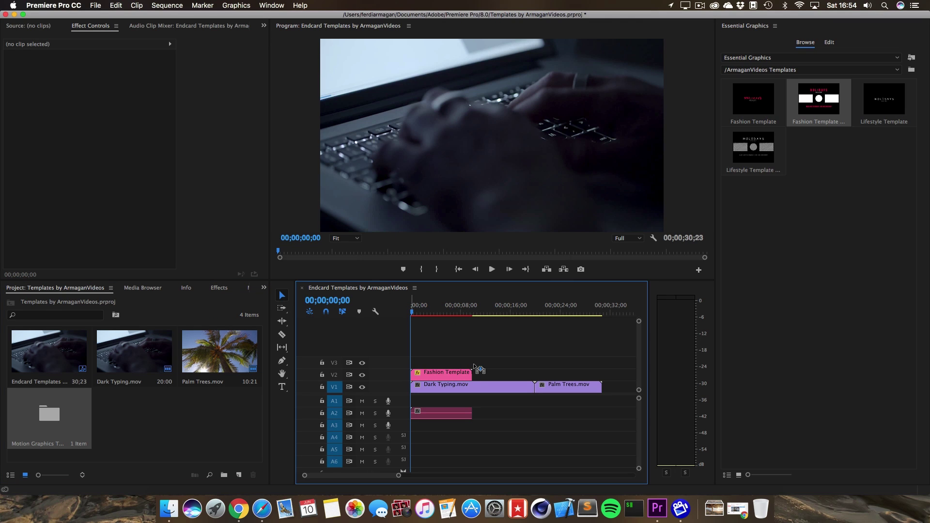
{"action": "left_click_drag", "start_coordinate": [754, 145], "coordinate": [598, 387]}
- Trim the clips to the templates' lengths, close the gap, and preview the Fashion endcard
{"action": "left_click_drag", "start_coordinate": [534, 388], "coordinate": [470, 390]}
{"action": "left_click_drag", "start_coordinate": [547, 373], "coordinate": [485, 367]}
{"action": "left_click", "coordinate": [484, 363]}
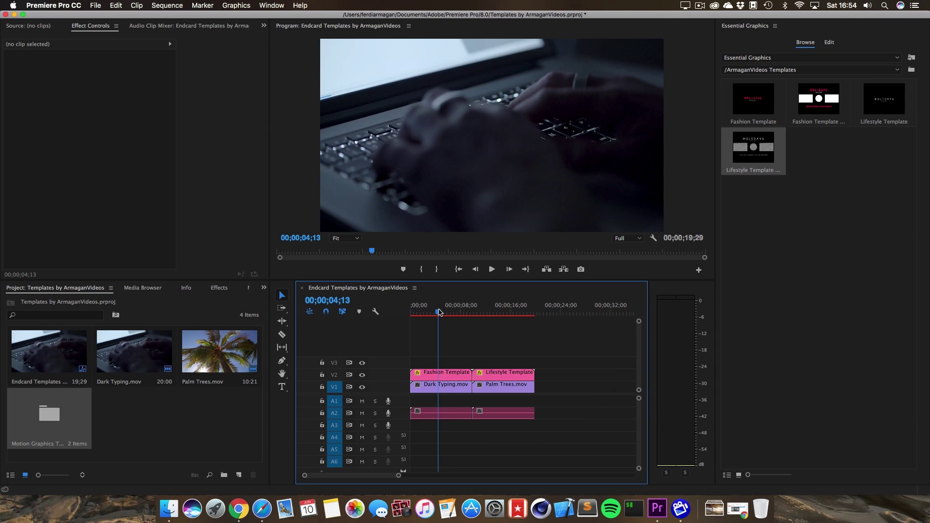
{"action": "left_click_drag", "start_coordinate": [440, 312], "coordinate": [520, 318]}
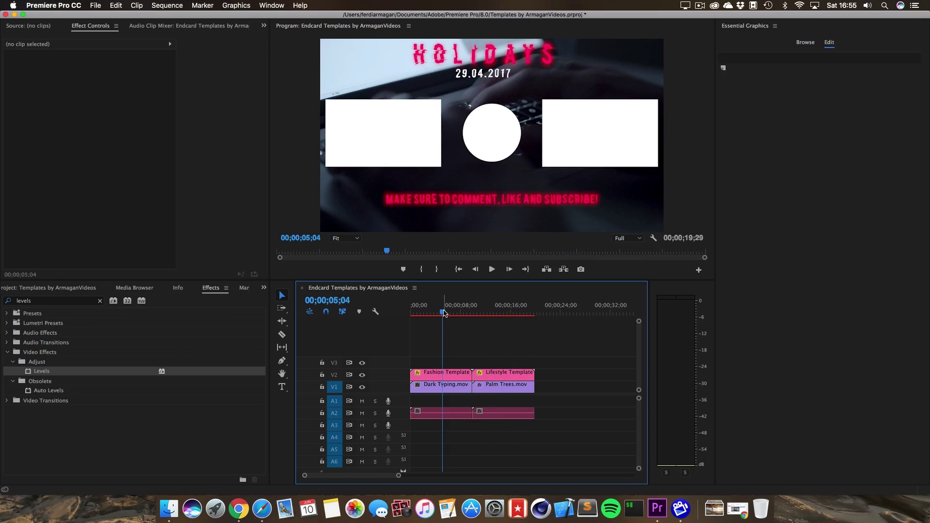
- Change the Fashion Template's top text from HOLIDAYS to VLOG 100 and set its Y-Slider to 3
{"action": "left_click", "coordinate": [455, 377]}
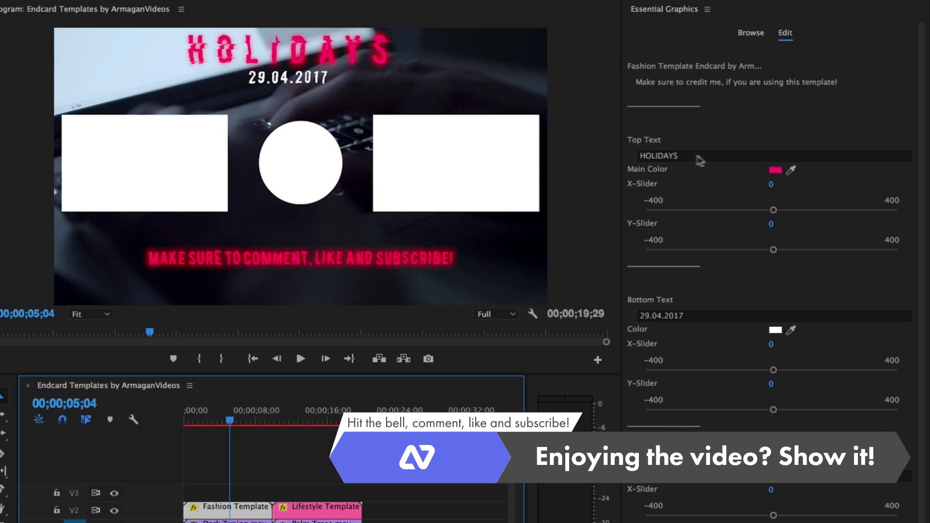
{"action": "left_click", "coordinate": [740, 128]}
{"action": "type", "text": "VLOG 100"}
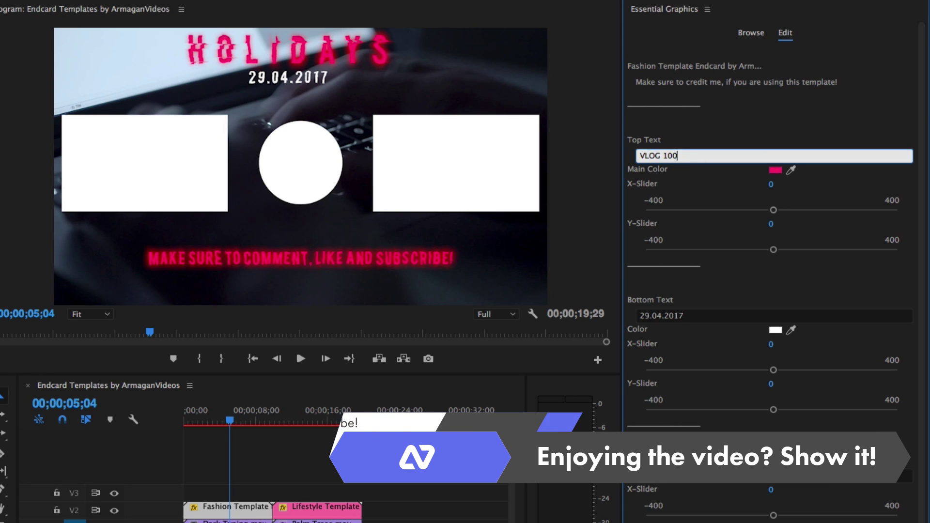
{"action": "key", "text": "Return"}
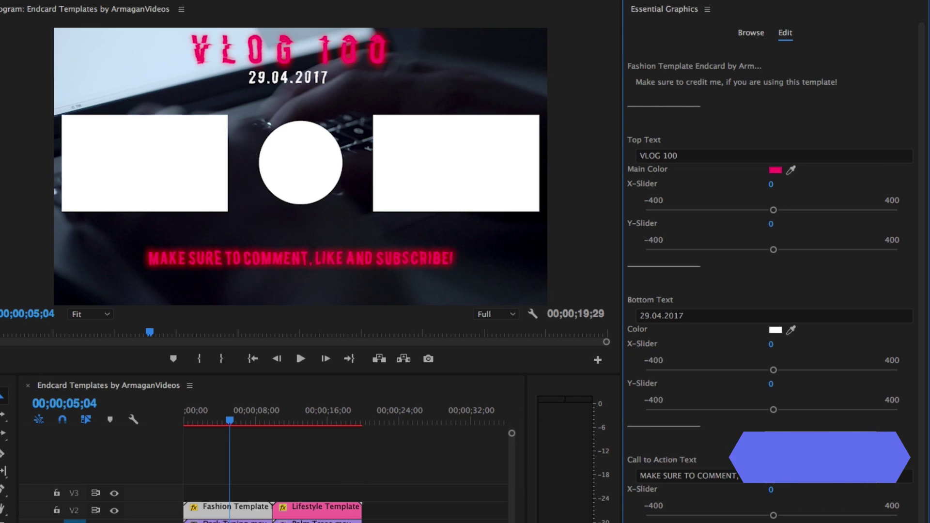
{"action": "left_click_drag", "start_coordinate": [777, 211], "coordinate": [675, 210]}
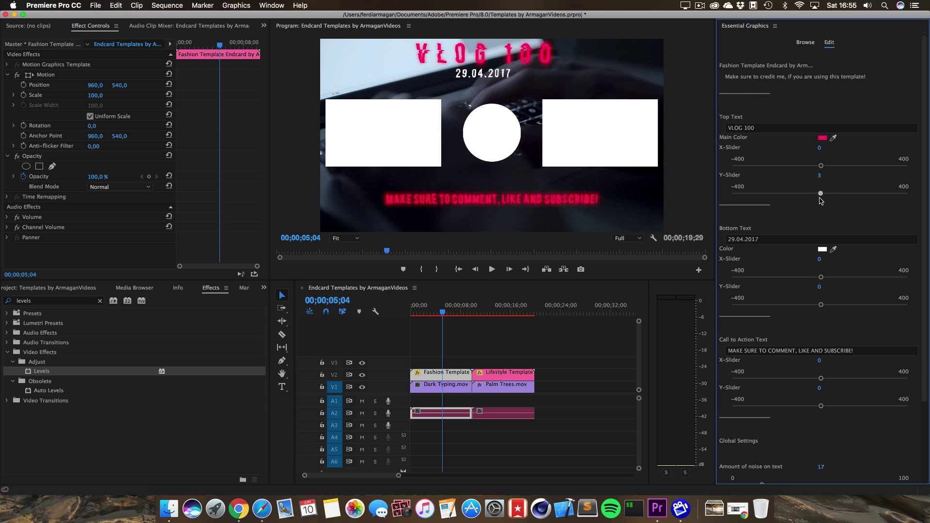
- Set the bottom date to 10.06.2017 and undo a trial sampled colour, keeping the pink main colour
{"action": "left_click", "coordinate": [779, 243]}
{"action": "type", "text": "10.06.2017"}
{"action": "key", "text": "Return"}
{"action": "left_click", "coordinate": [823, 137]}
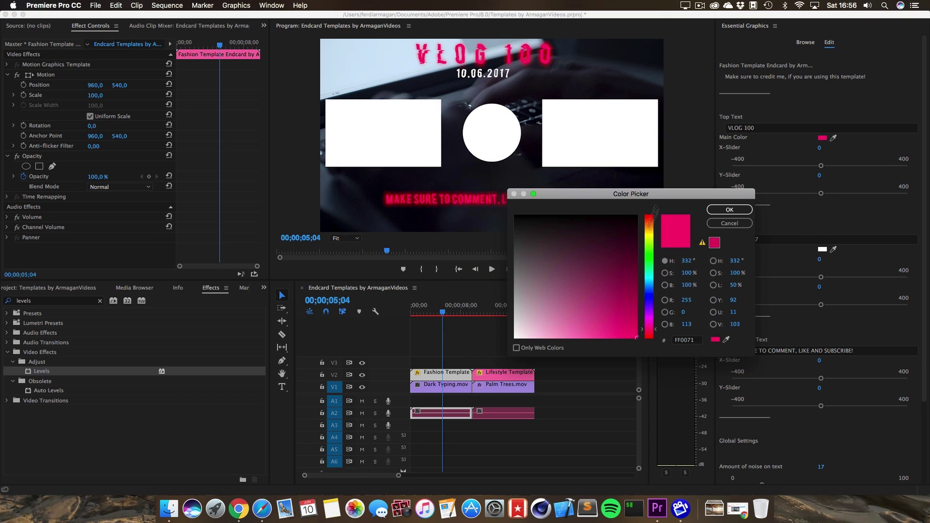
{"action": "left_click", "coordinate": [727, 341]}
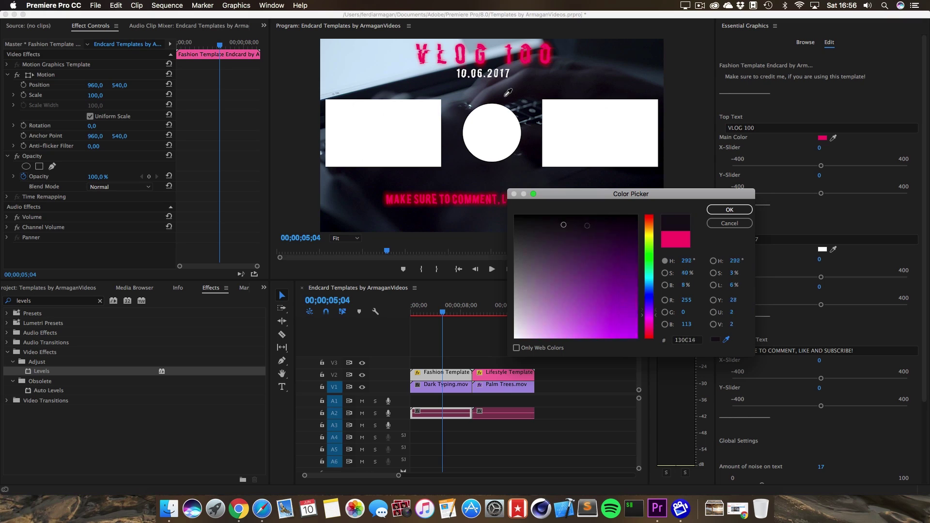
{"action": "left_click", "coordinate": [470, 105]}
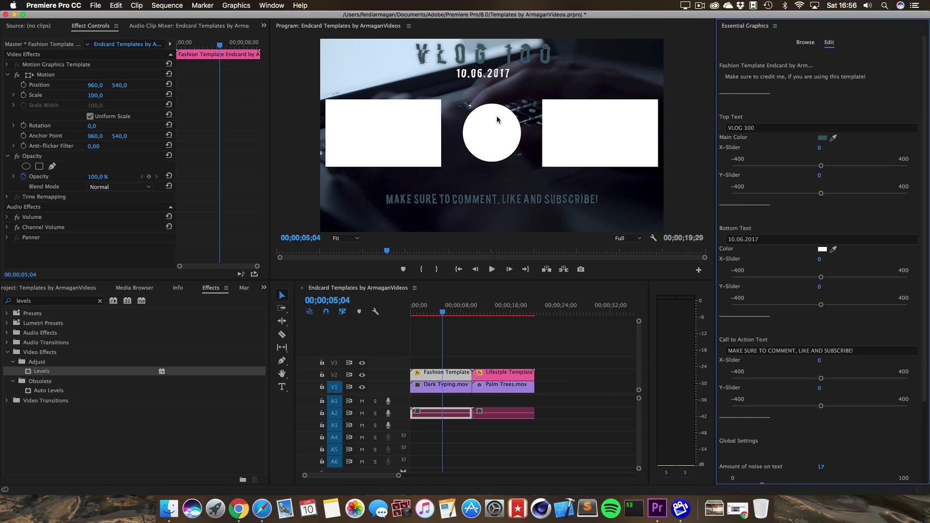
{"action": "key", "text": "super+z"}
- Set the text noise to 17 with the glow radius at 25
{"action": "scroll", "coordinate": [794, 298], "scroll_direction": "down", "scroll_amount": 3}
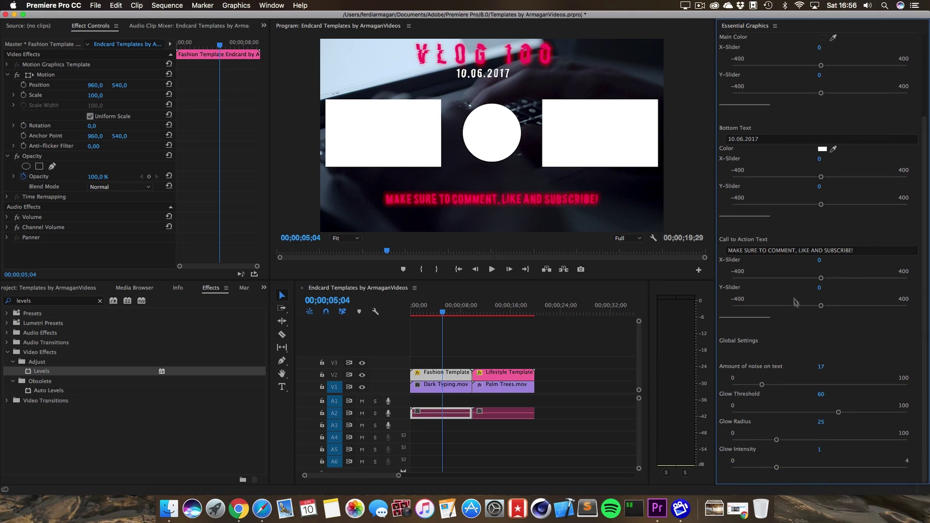
{"action": "left_click_drag", "start_coordinate": [765, 386], "coordinate": [791, 388]}
{"action": "left_click_drag", "start_coordinate": [776, 440], "coordinate": [756, 469]}
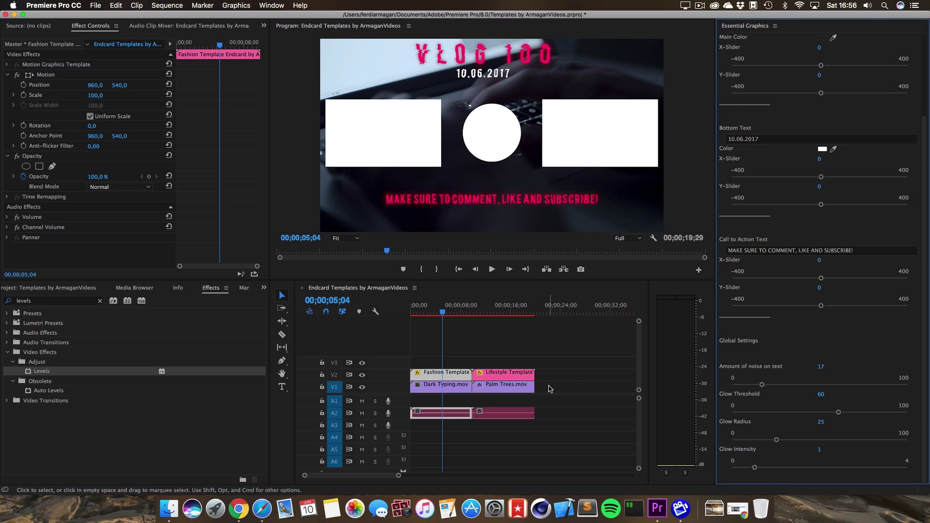
- Change the Lifestyle endcard's top text to VLOG 123 and bottom text to CALIFORNIA
{"action": "left_click", "coordinate": [490, 310]}
{"action": "left_click", "coordinate": [508, 378]}
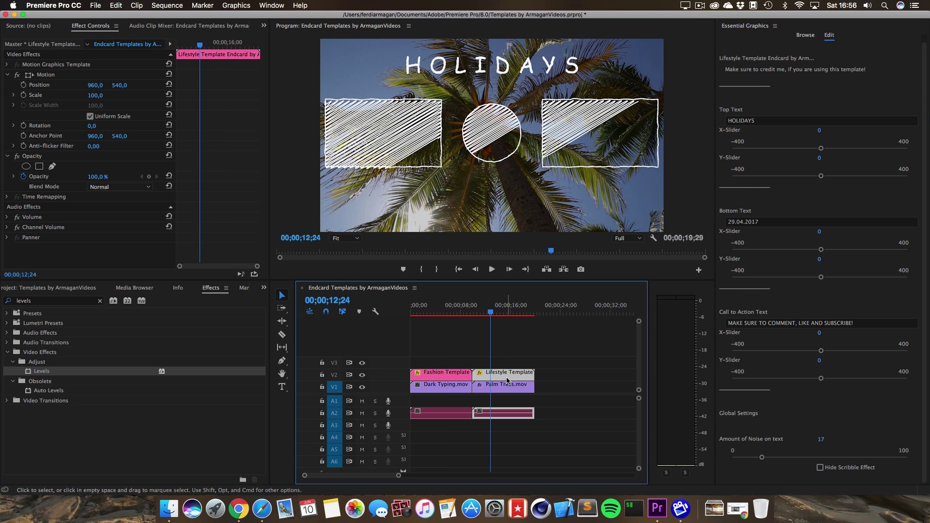
{"action": "left_click", "coordinate": [773, 122]}
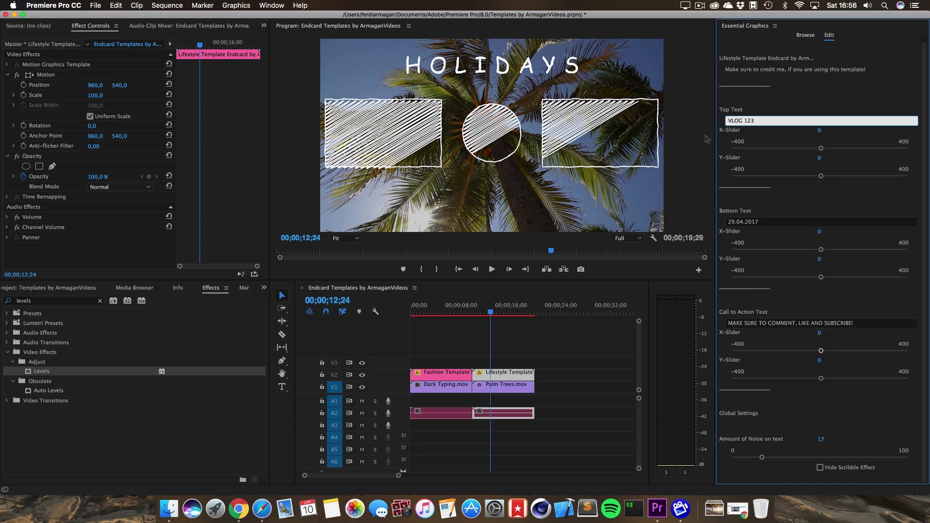
{"action": "left_click", "coordinate": [768, 225]}
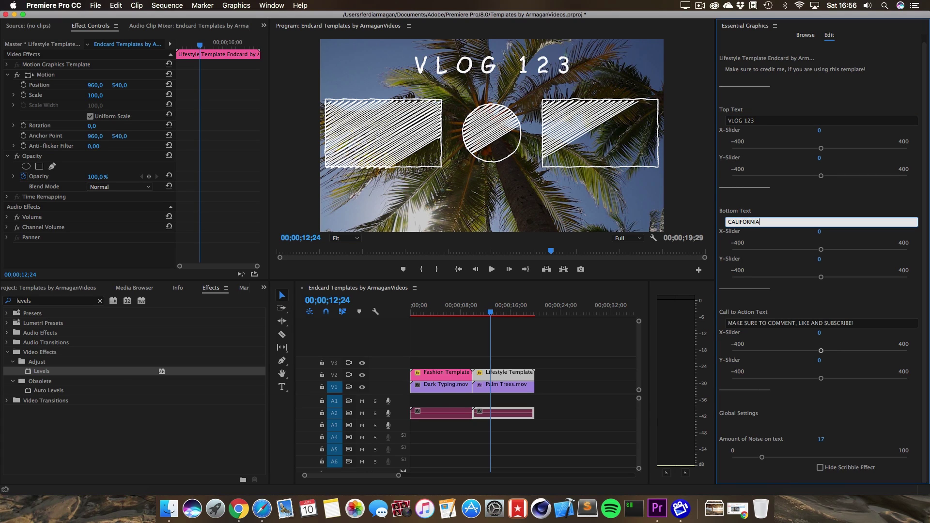
{"action": "left_click", "coordinate": [794, 209]}
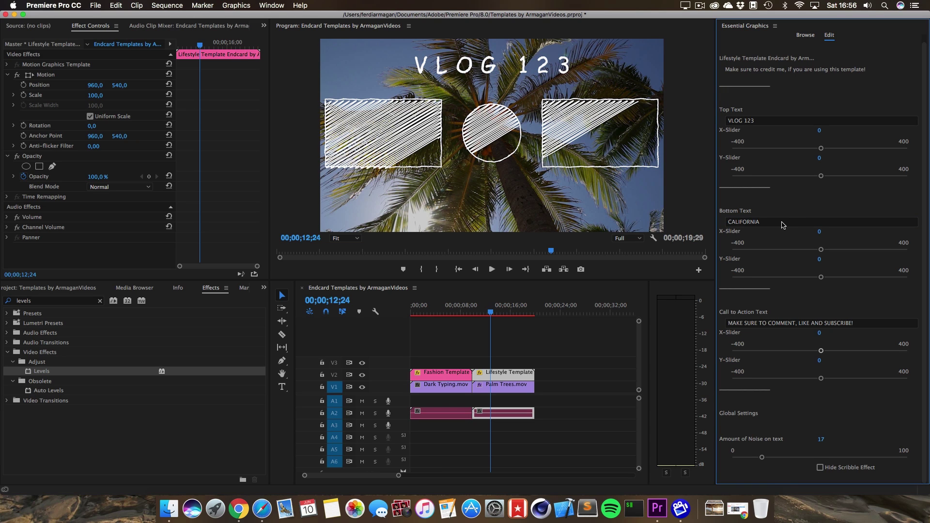
- Shift CALIFORNIA slightly left and try different noise amounts on the scribble text
{"action": "left_click_drag", "start_coordinate": [499, 314], "coordinate": [518, 314]}
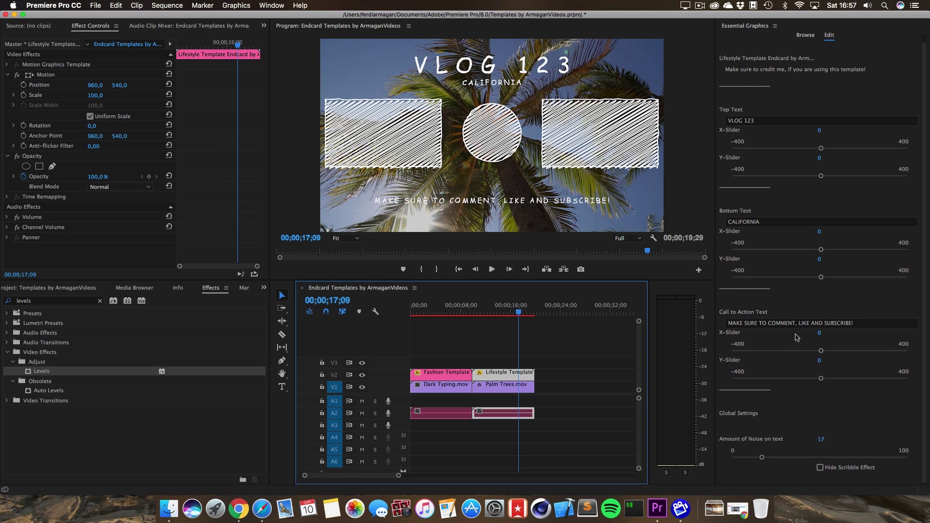
{"action": "left_click_drag", "start_coordinate": [821, 249], "coordinate": [798, 252]}
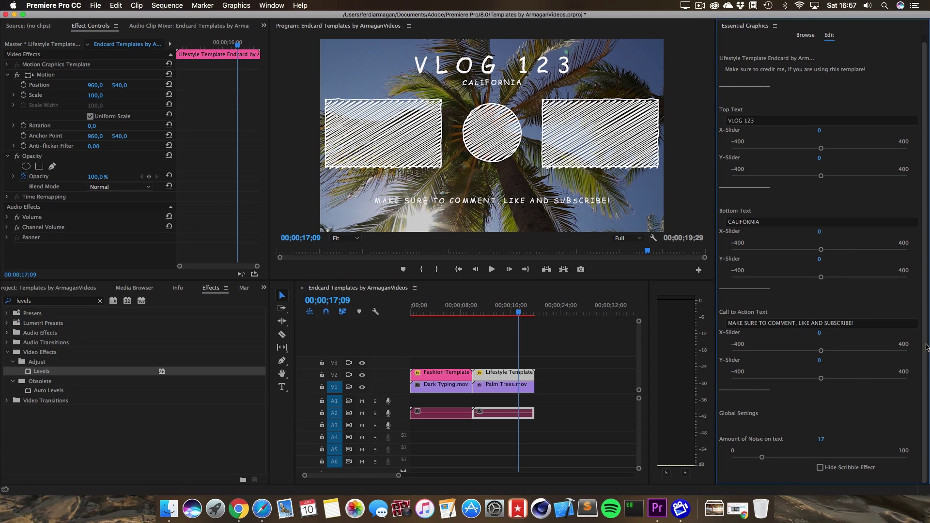
{"action": "left_click_drag", "start_coordinate": [765, 458], "coordinate": [821, 458]}
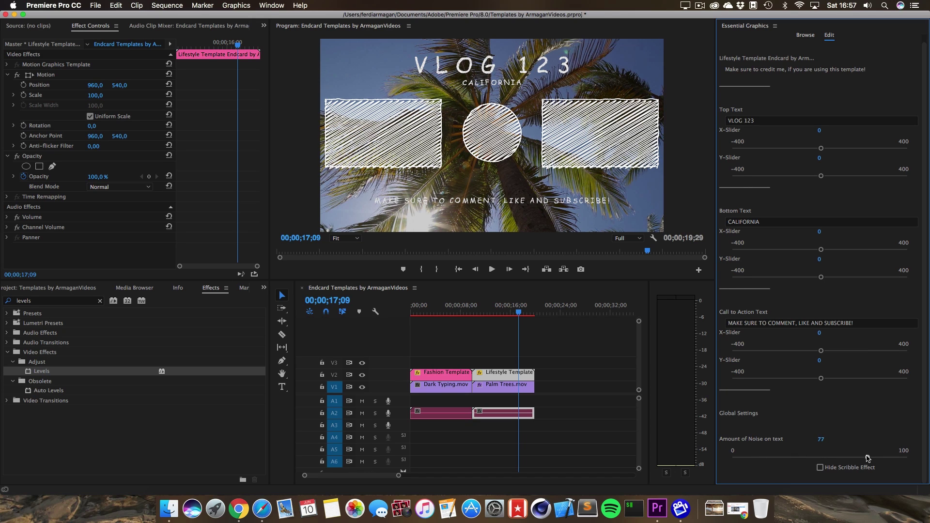
{"action": "left_click_drag", "start_coordinate": [836, 458], "coordinate": [818, 456]}
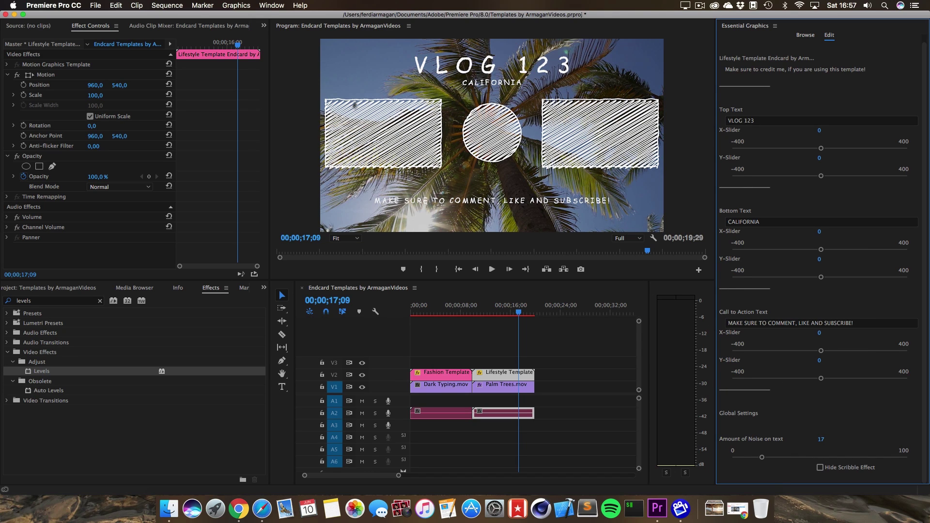
{"action": "mouse_move", "coordinate": [519, 313]}
{"action": "left_mouse_down"}
{"action": "mouse_move", "coordinate": [475, 314]}
{"action": "mouse_move", "coordinate": [494, 315]}
{"action": "left_mouse_up"}
- Toggle Hide Scribble Effect off and back on, keeping the scribble fill, then hide Premiere
{"action": "left_click", "coordinate": [821, 467]}
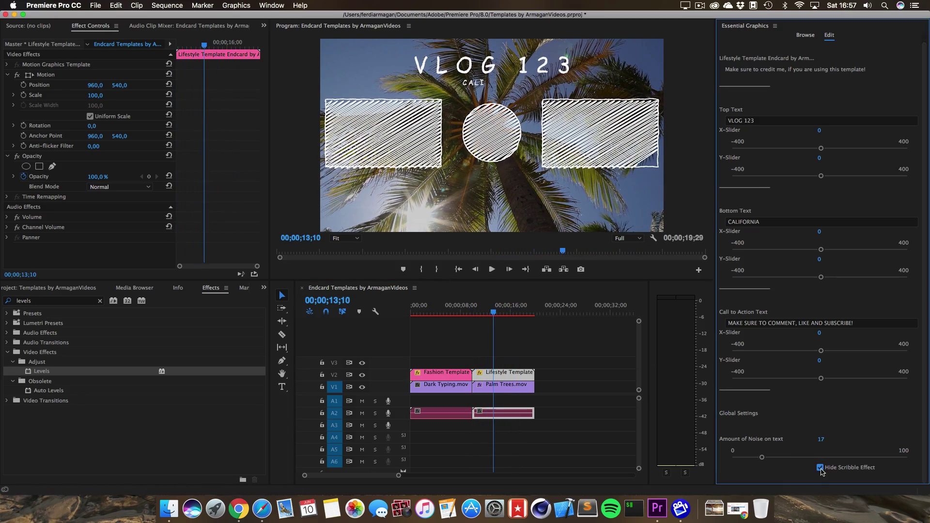
{"action": "mouse_move", "coordinate": [494, 313]}
{"action": "left_mouse_down"}
{"action": "mouse_move", "coordinate": [473, 315]}
{"action": "mouse_move", "coordinate": [517, 318]}
{"action": "left_mouse_up"}
{"action": "left_click", "coordinate": [820, 468]}
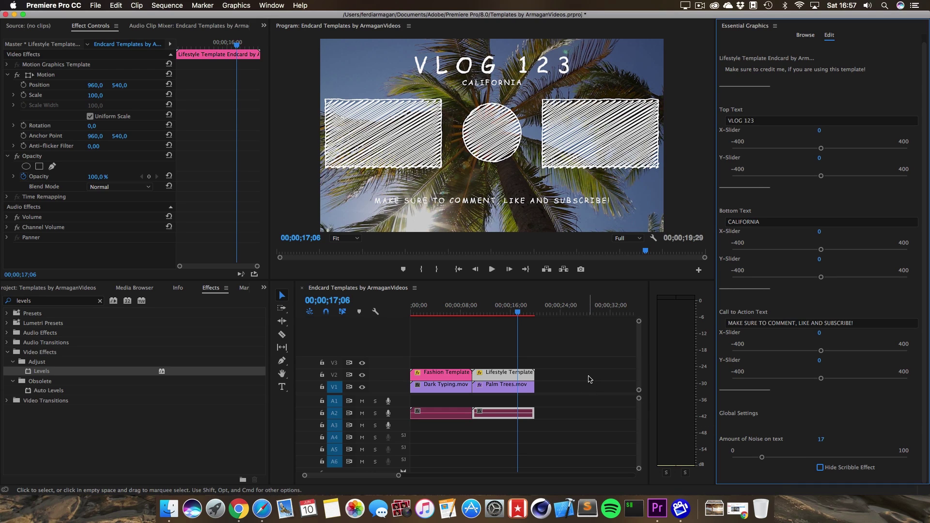
{"action": "key", "text": "super+m"}
- Apply the 2 Videos | 1 Subscribe template to the YouTube end screen
{"action": "left_click", "coordinate": [738, 508]}
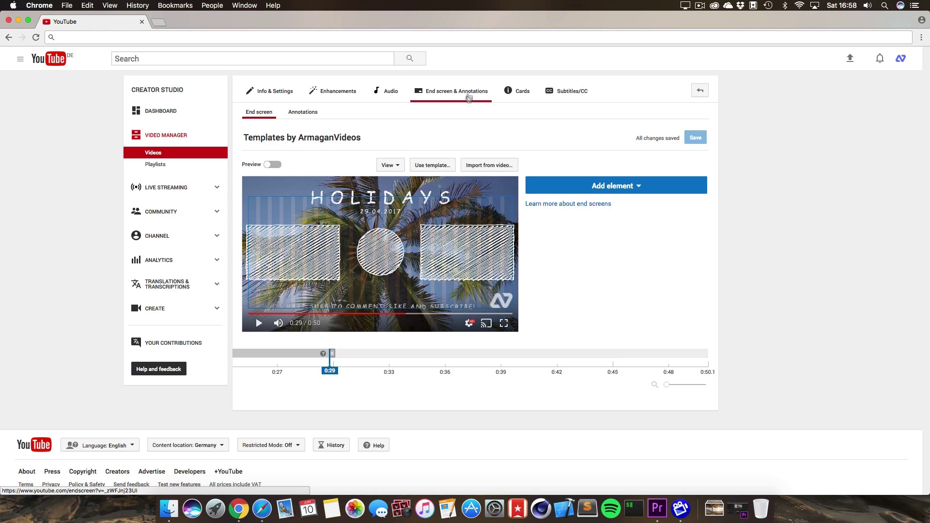
{"action": "left_click", "coordinate": [431, 165]}
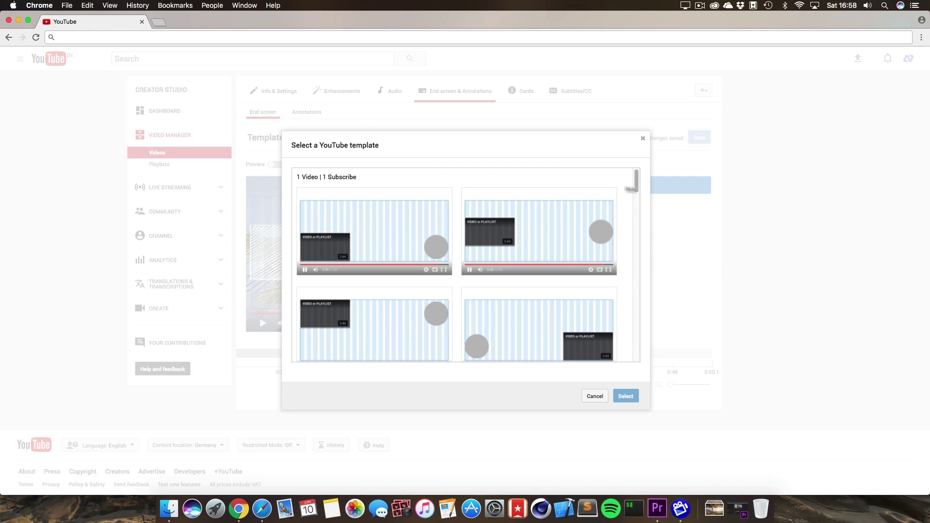
{"action": "left_click_drag", "start_coordinate": [637, 182], "coordinate": [633, 305]}
{"action": "left_click", "coordinate": [535, 311]}
{"action": "left_click", "coordinate": [623, 397]}
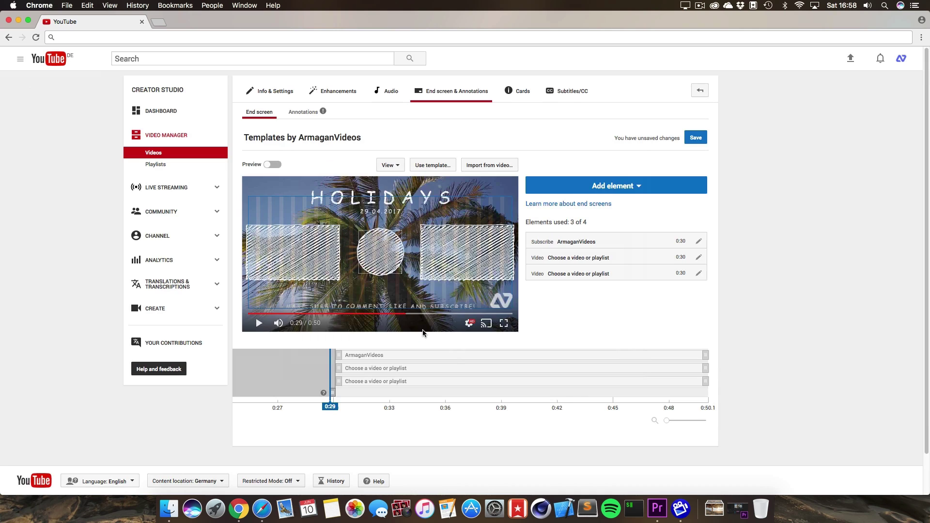
- Adjust the first video element's start time and preview the endcard full screen around 0:27
{"action": "mouse_move", "coordinate": [338, 369]}
{"action": "left_mouse_down"}
{"action": "mouse_move", "coordinate": [467, 368]}
{"action": "mouse_move", "coordinate": [338, 368]}
{"action": "left_mouse_up"}
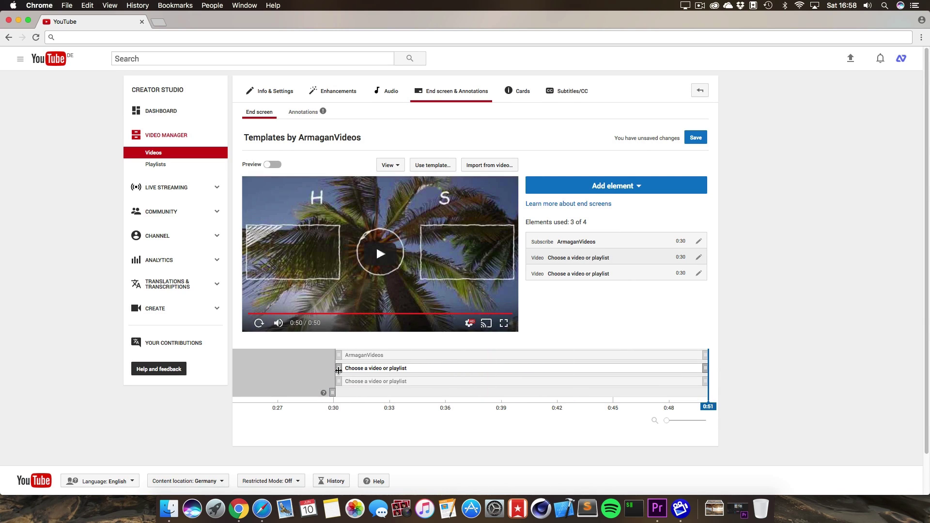
{"action": "left_click", "coordinate": [509, 328]}
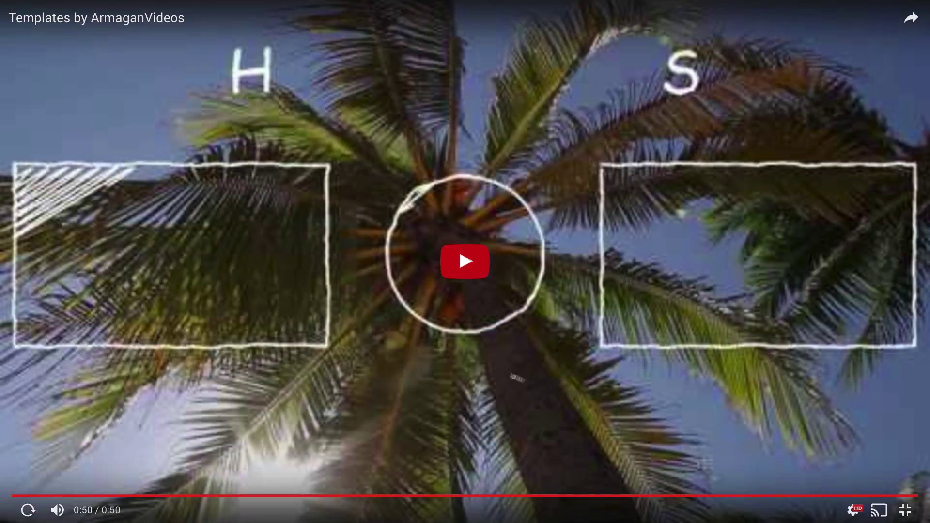
{"action": "left_click", "coordinate": [736, 496]}
{"action": "left_click", "coordinate": [504, 496]}
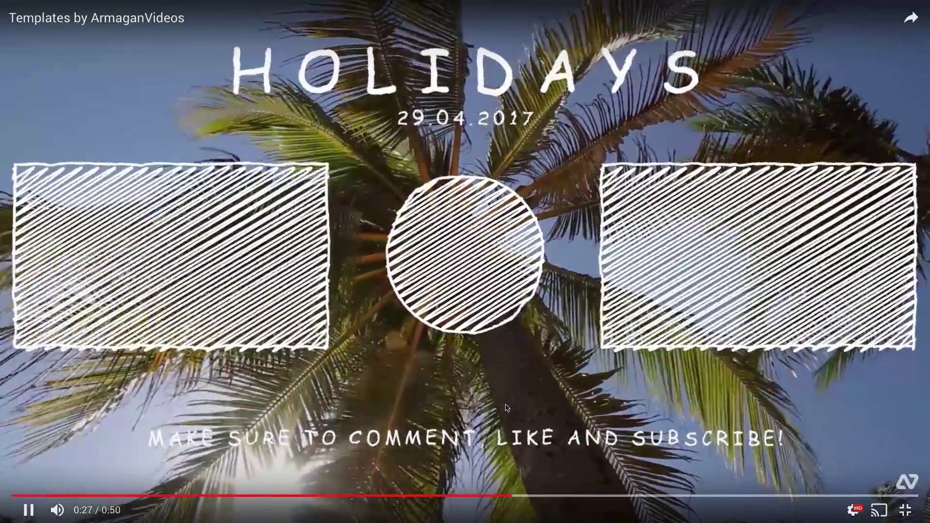